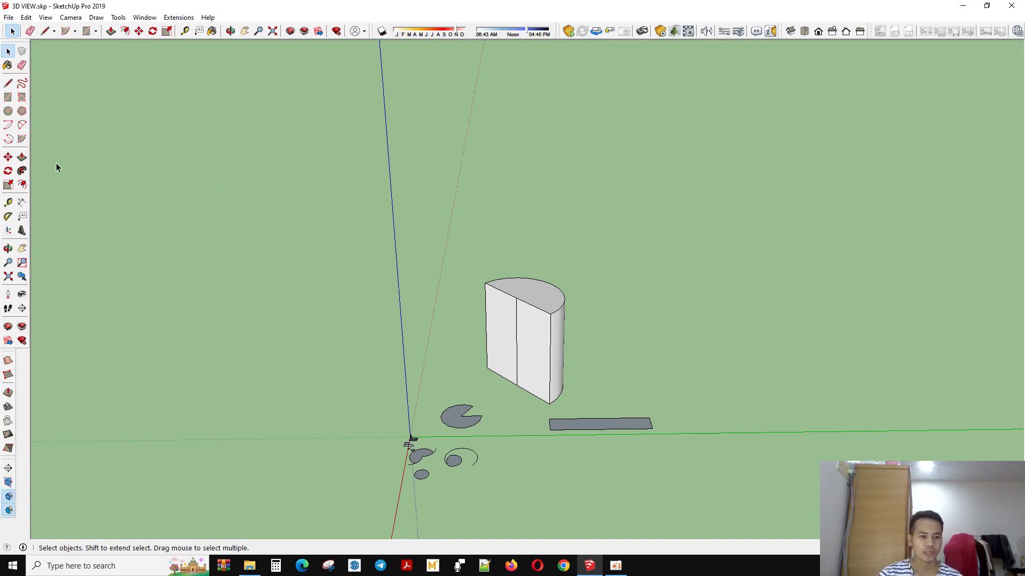
Step: Orbit to a new viewpoint and drag-select the long flat rectangle on the ground
click(9, 176)
middle_drag(355, 389, 472, 449)
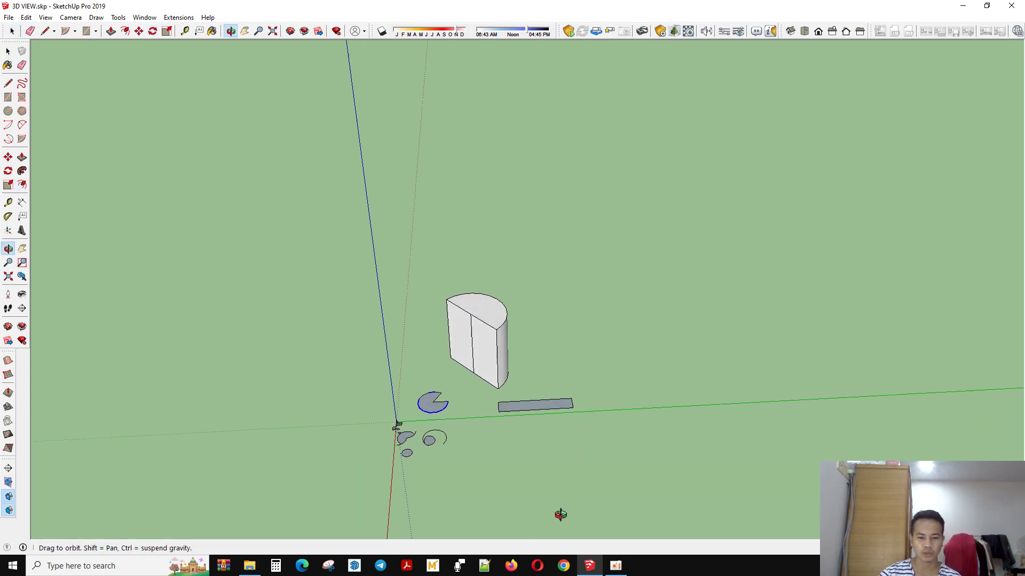
key(space)
mouse_move(458, 405)
middle_down()
mouse_move(492, 400)
mouse_move(494, 421)
mouse_move(399, 367)
middle_up()
drag(400, 333, 797, 427)
scroll(499, 327, up, 2)
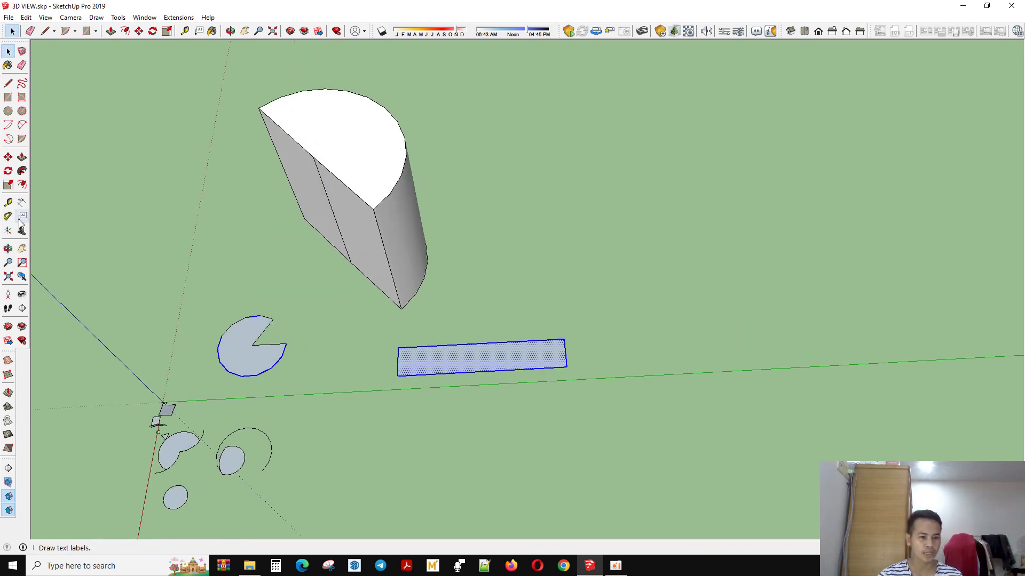
Step: Rotate the rectangle about its corner to a new angle
click(9, 171)
scroll(654, 369, up, 2)
click(544, 366)
click(329, 376)
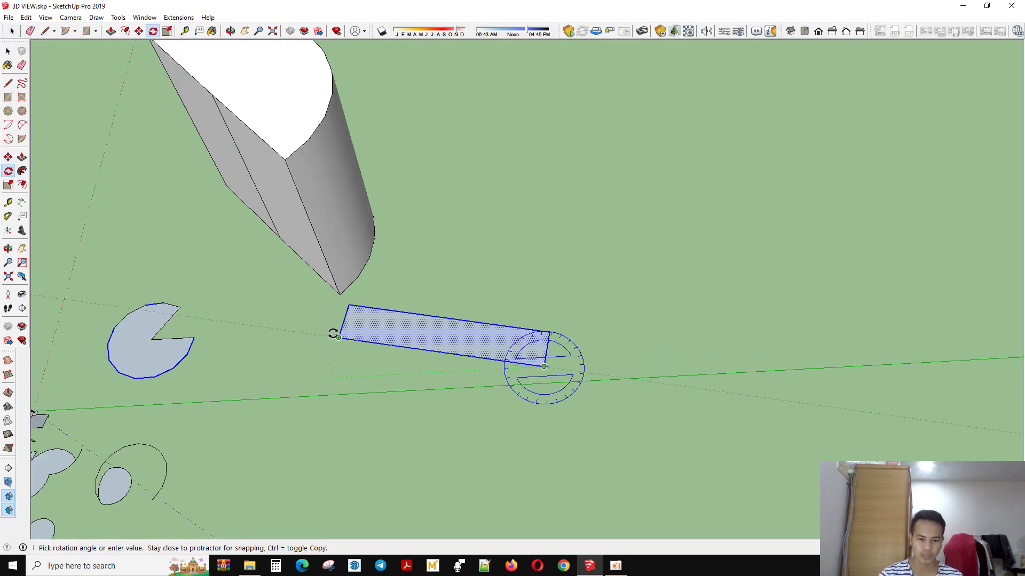
click(525, 164)
scroll(522, 165, down, 3)
scroll(507, 385, up, 4)
Step: Start a second rotation from the same corner, cancel it, and orbit the view
drag(498, 376, 503, 218)
click(491, 206)
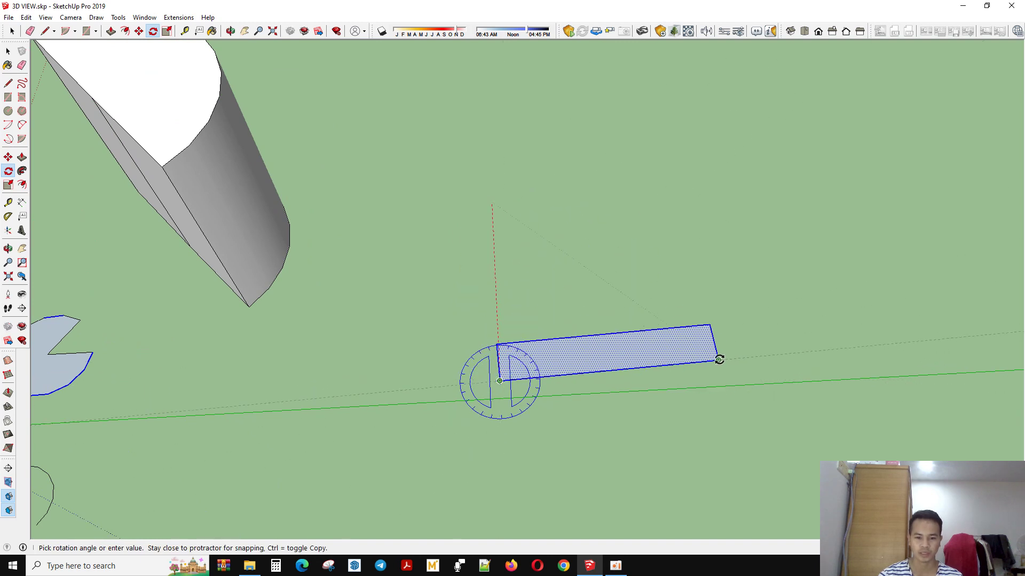
key(space)
middle_drag(444, 472, 181, 288)
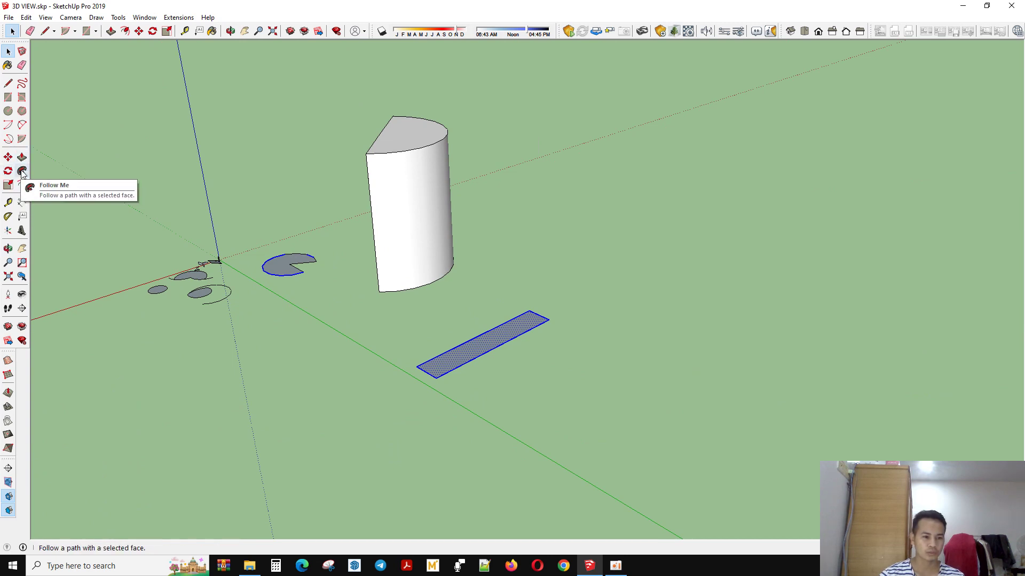
mouse_move(424, 436)
middle_down()
mouse_move(500, 381)
mouse_move(535, 233)
middle_up()
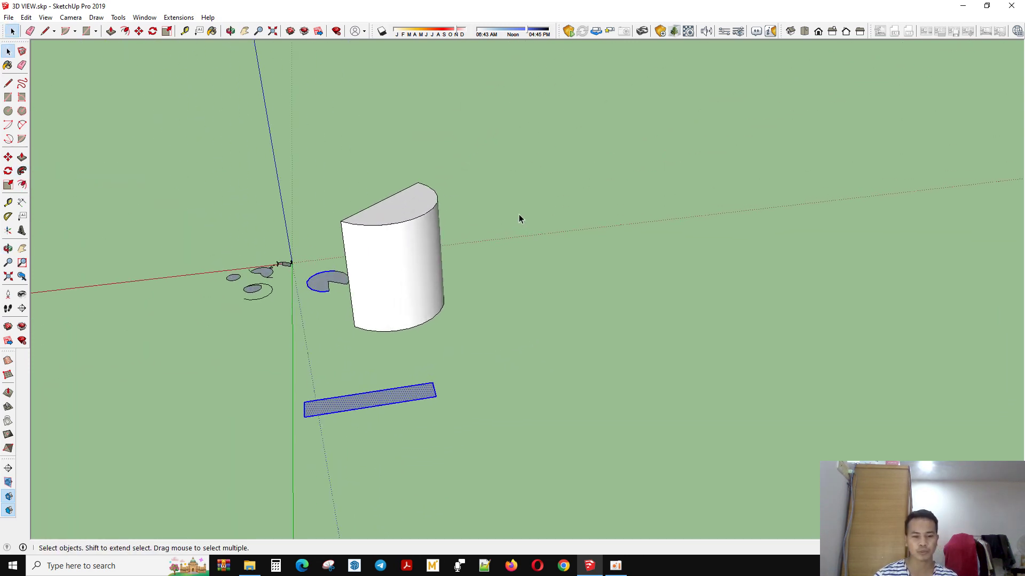
mouse_move(473, 337)
middle_down()
mouse_move(323, 344)
mouse_move(473, 329)
mouse_move(484, 438)
middle_up()
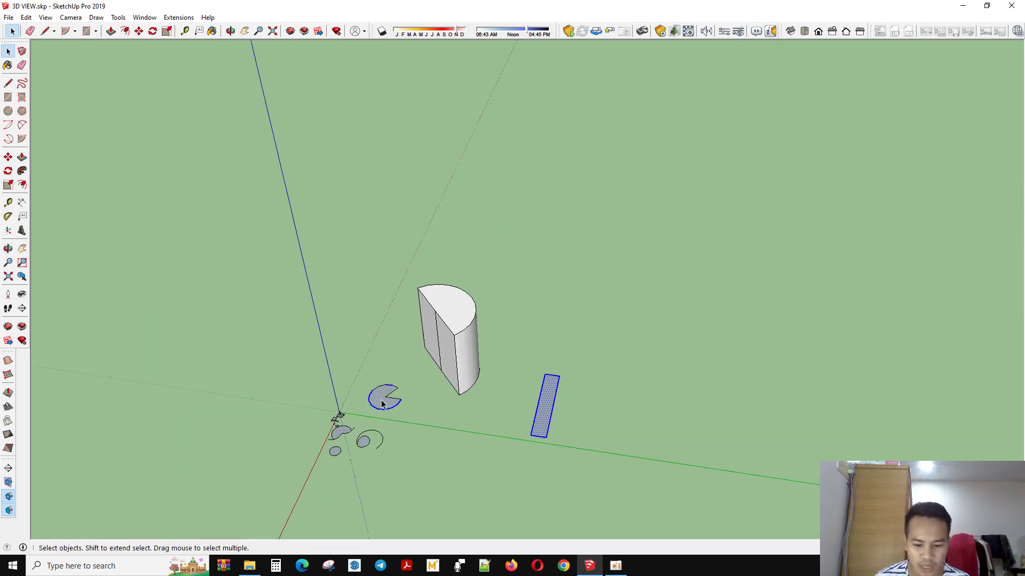
scroll(272, 348, down, 2)
Step: Draw a connected zig-zag line path from the ground, then orbit lower to check it
key(l)
click(505, 430)
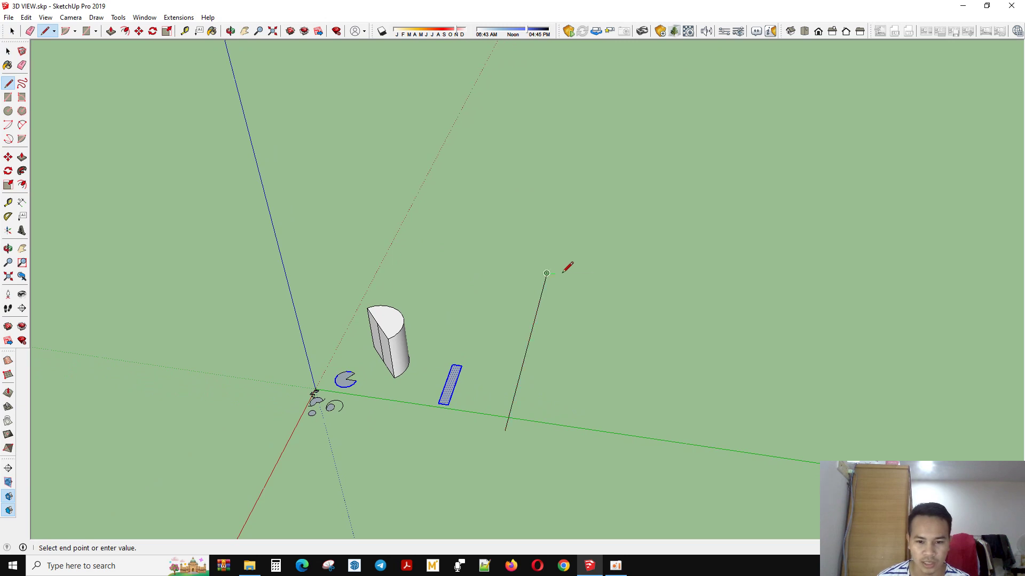
click(728, 171)
click(504, 246)
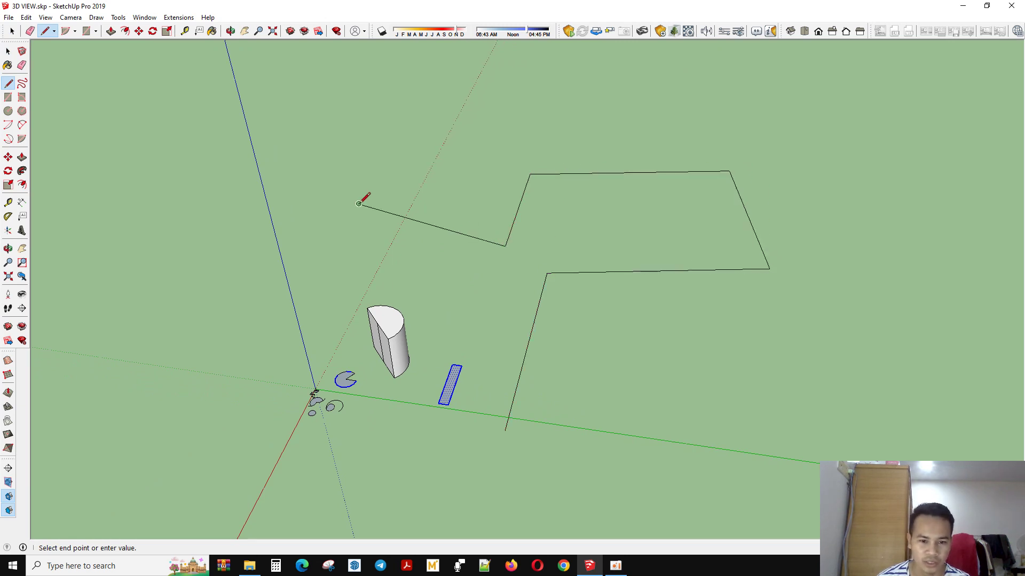
click(310, 249)
key(space)
mouse_move(310, 250)
middle_down()
mouse_move(448, 350)
mouse_move(479, 293)
mouse_move(370, 309)
mouse_move(404, 331)
mouse_move(571, 382)
mouse_move(565, 473)
mouse_move(579, 488)
mouse_move(585, 345)
middle_up()
Step: Measure from a point on the green axis with the Tape Measure
key(t)
click(585, 391)
key(l)
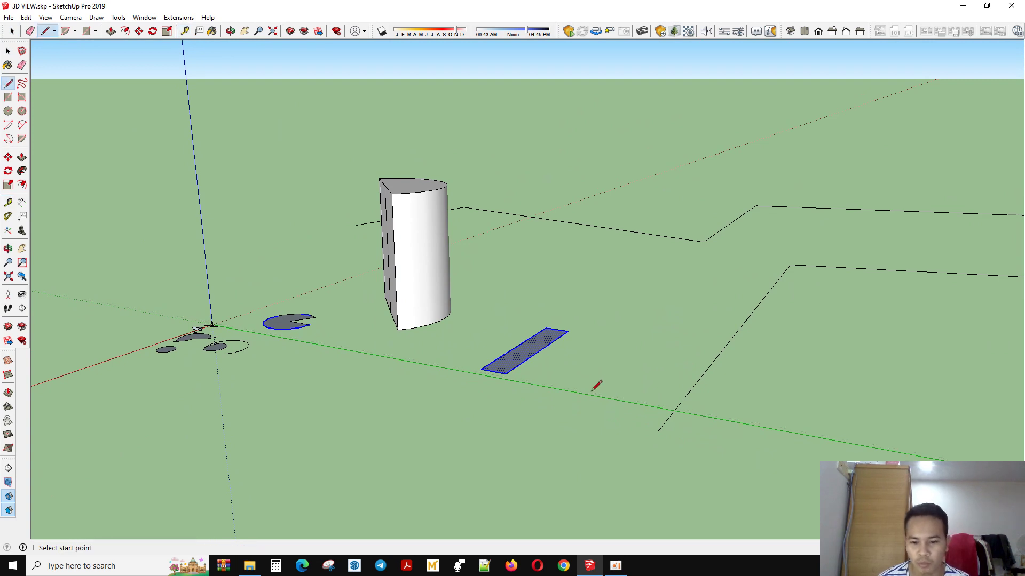
Step: Draw a small closed square face on the green axis
click(589, 392)
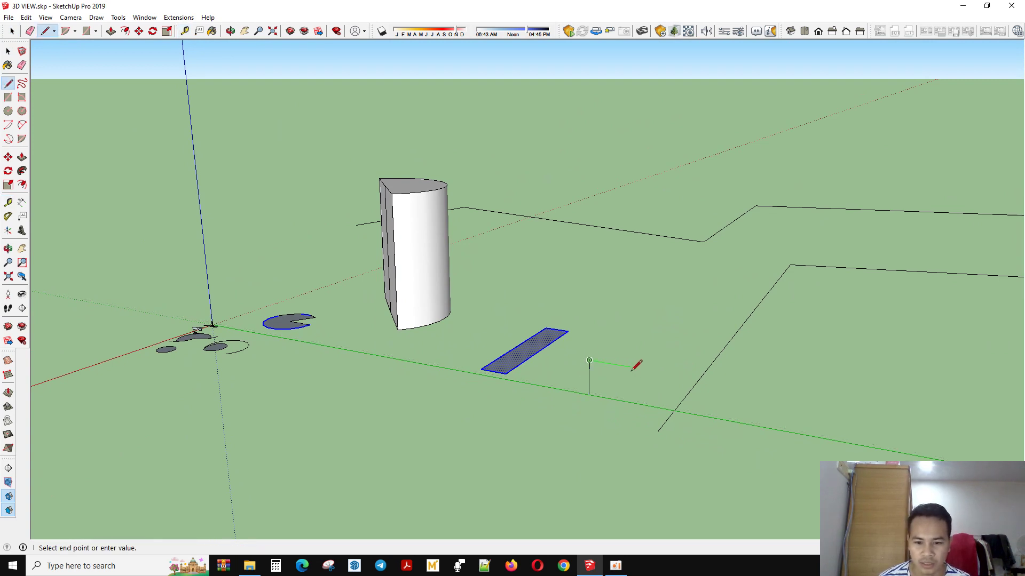
click(591, 392)
key(space)
Step: Move the square face to the zig-zag path's end and select the path edges
key(m)
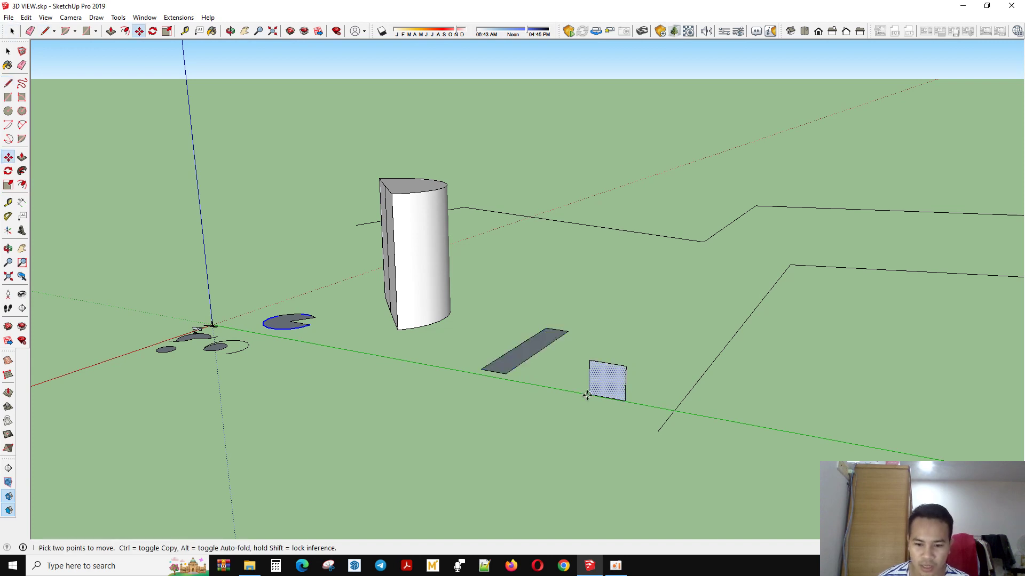
click(590, 393)
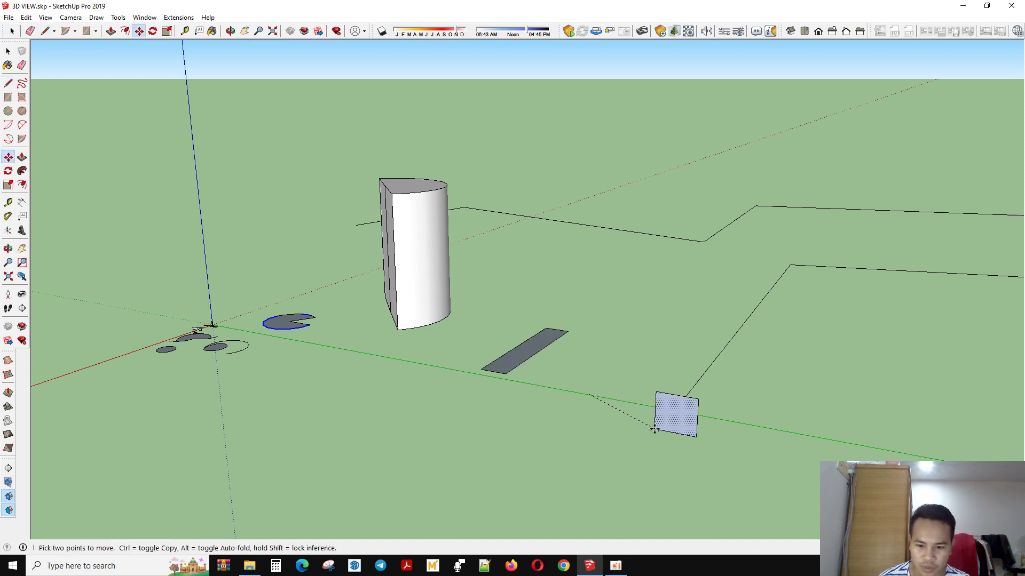
click(651, 423)
key(space)
mouse_move(651, 421)
middle_down()
mouse_move(739, 500)
mouse_move(964, 349)
middle_up()
drag(639, 136, 639, 135)
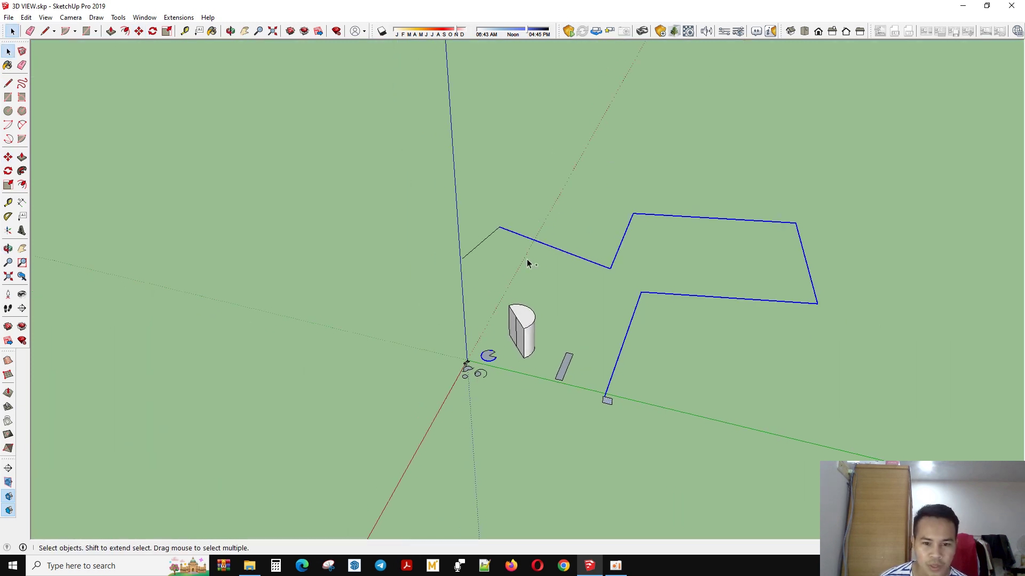
mouse_move(760, 258)
middle_down()
mouse_move(201, 261)
mouse_move(697, 320)
mouse_move(608, 359)
mouse_move(500, 220)
mouse_move(563, 220)
middle_up()
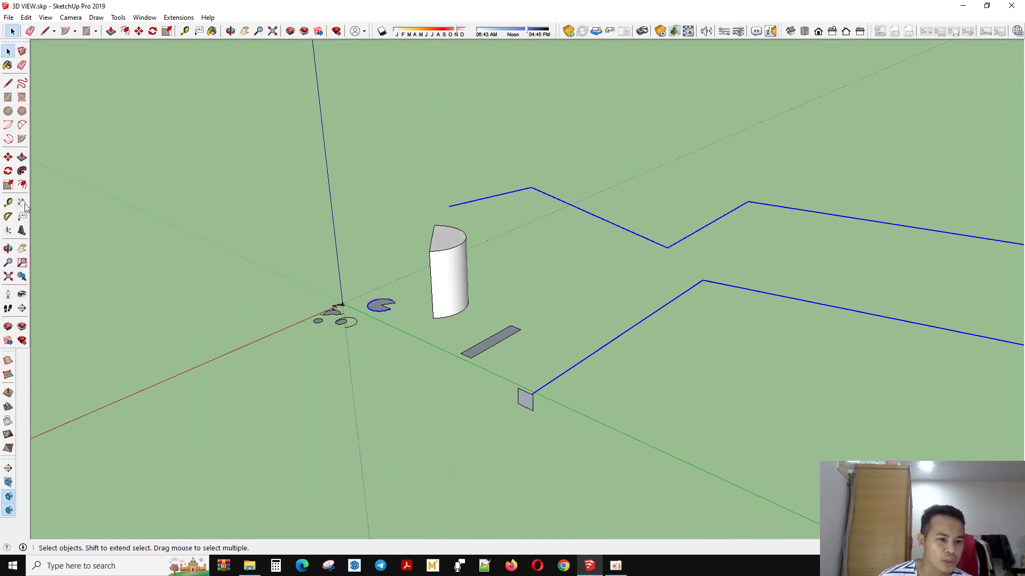
click(21, 172)
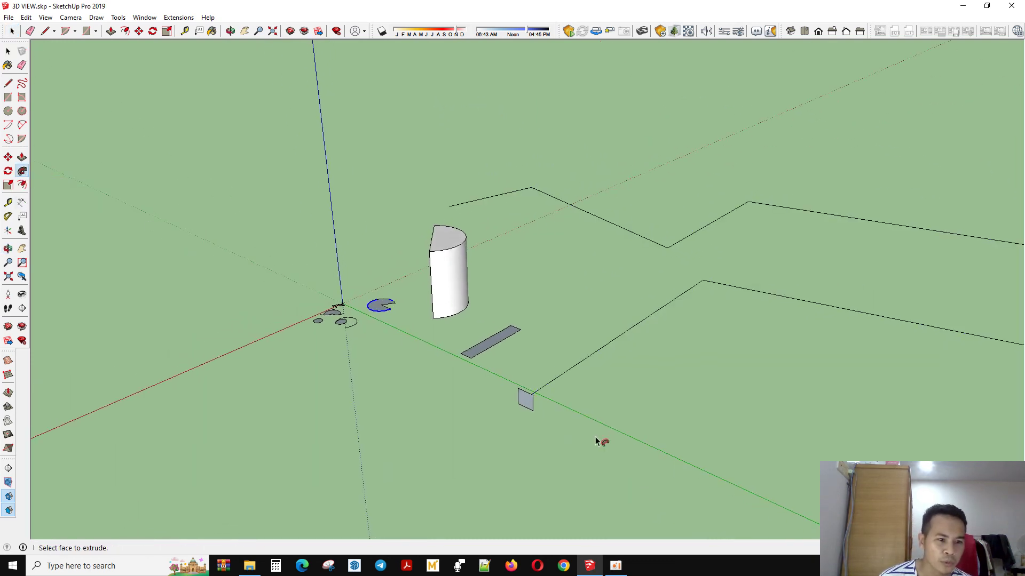
scroll(670, 483, up, 2)
scroll(584, 439, up, 2)
scroll(537, 412, down, 1)
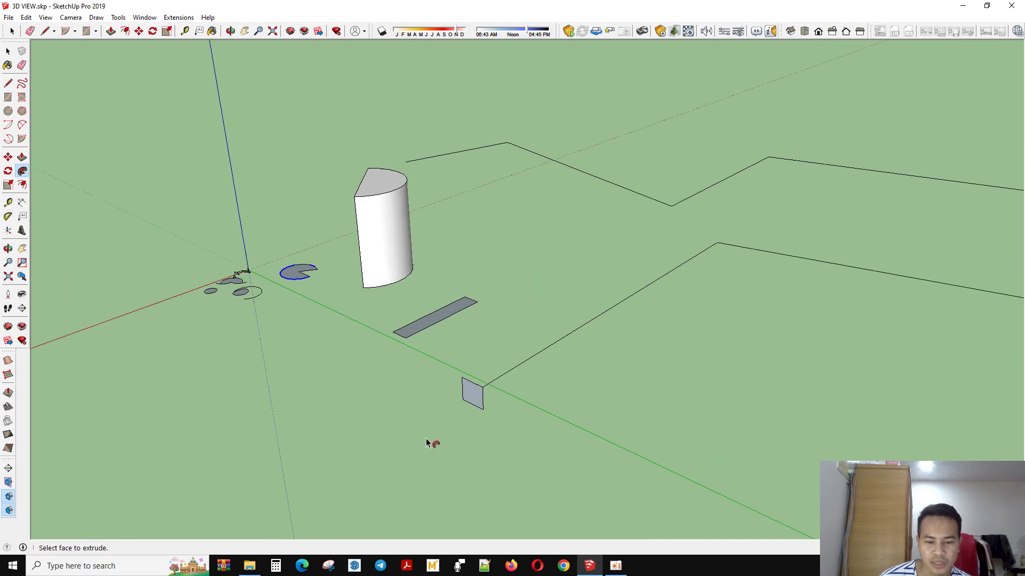
click(484, 401)
scroll(405, 456, down, 2)
mouse_move(405, 456)
middle_down()
mouse_move(915, 427)
mouse_move(465, 570)
middle_up()
scroll(481, 434, down, 2)
mouse_move(481, 434)
middle_down()
mouse_move(857, 227)
mouse_move(484, 286)
middle_up()
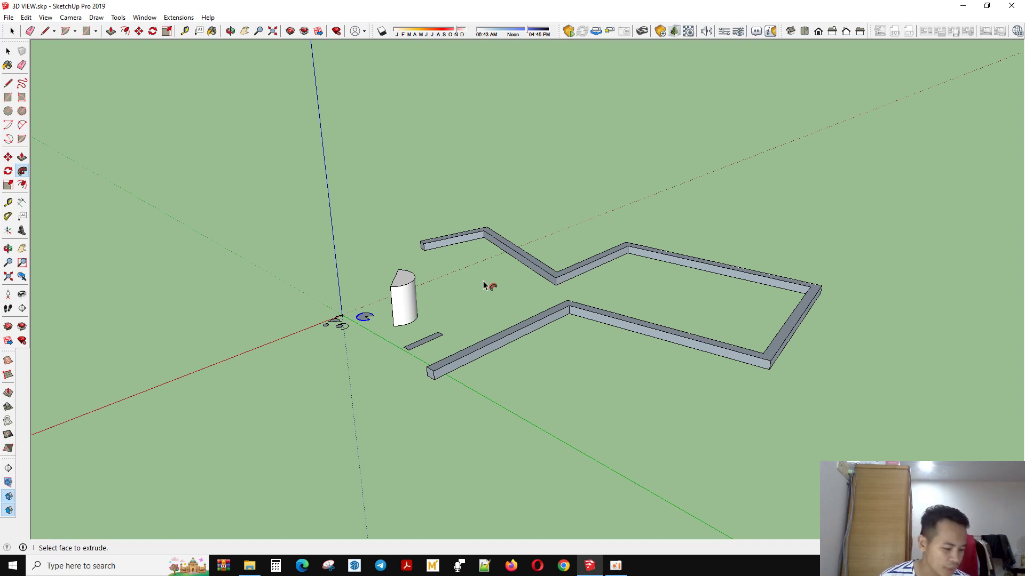
scroll(387, 358, down, 2)
mouse_move(387, 358)
middle_down()
mouse_move(645, 423)
mouse_move(452, 411)
mouse_move(733, 285)
mouse_move(416, 449)
mouse_move(618, 454)
middle_up()
scroll(606, 358, up, 2)
key(space)
scroll(522, 291, down, 2)
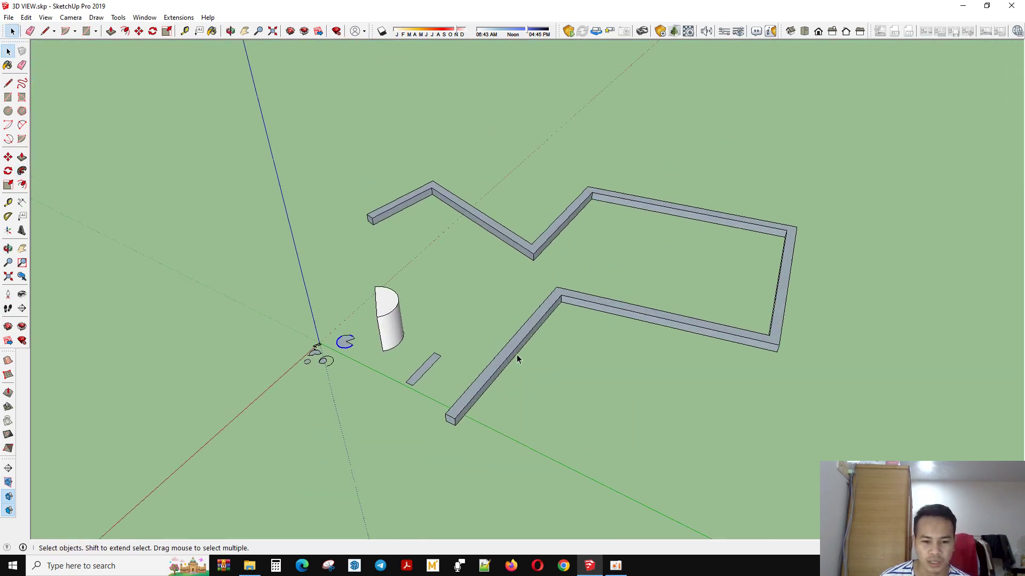
scroll(486, 355, down, 1)
mouse_move(485, 355)
middle_down()
mouse_move(665, 307)
mouse_move(521, 326)
middle_up()
scroll(521, 326, up, 3)
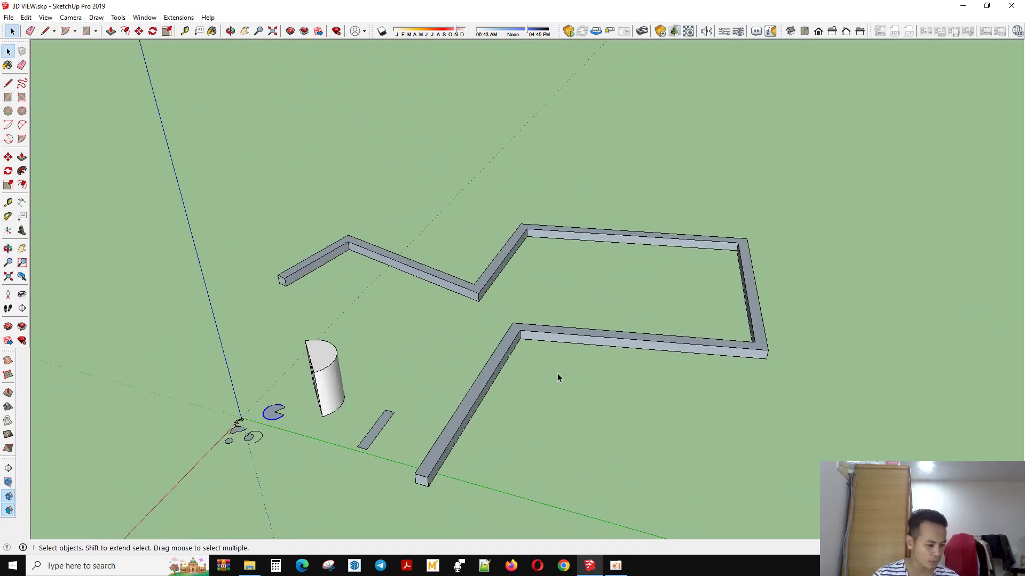
click(610, 566)
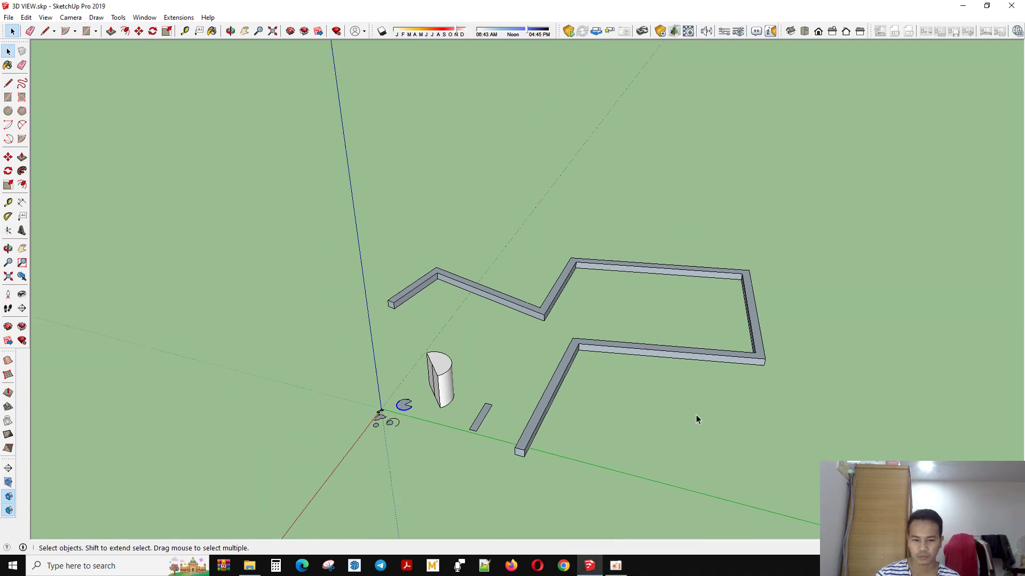
Step: Orbit around the model, select all geometry, then clear the selection
middle_drag(690, 412, 212, 178)
drag(212, 179, 895, 458)
scroll(517, 305, down, 2)
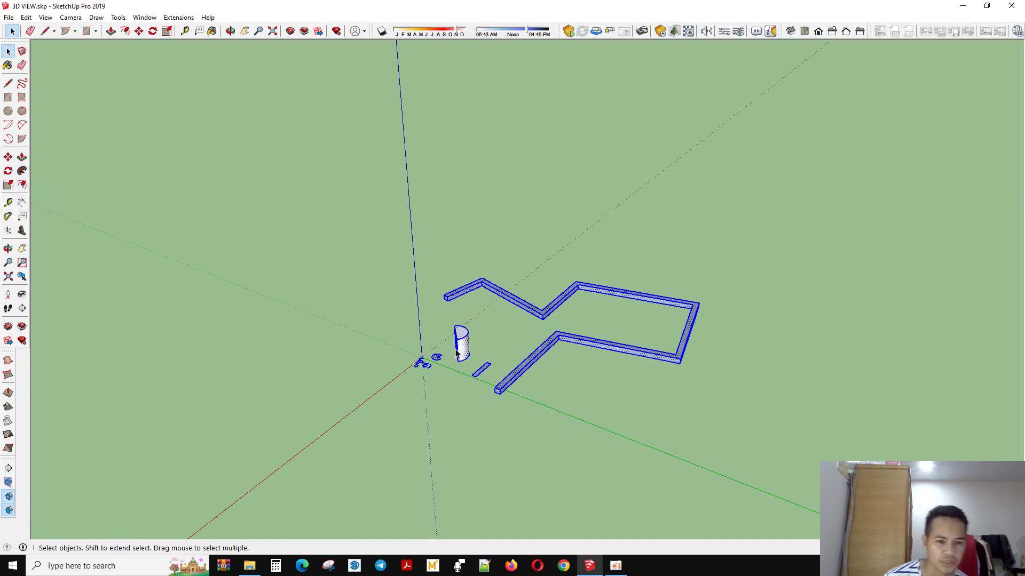
middle_drag(688, 377, 732, 392)
click(732, 393)
scroll(459, 346, up, 3)
scroll(479, 362, up, 1)
mouse_move(479, 362)
middle_down()
mouse_move(448, 378)
mouse_move(504, 421)
middle_up()
scroll(467, 353, up, 3)
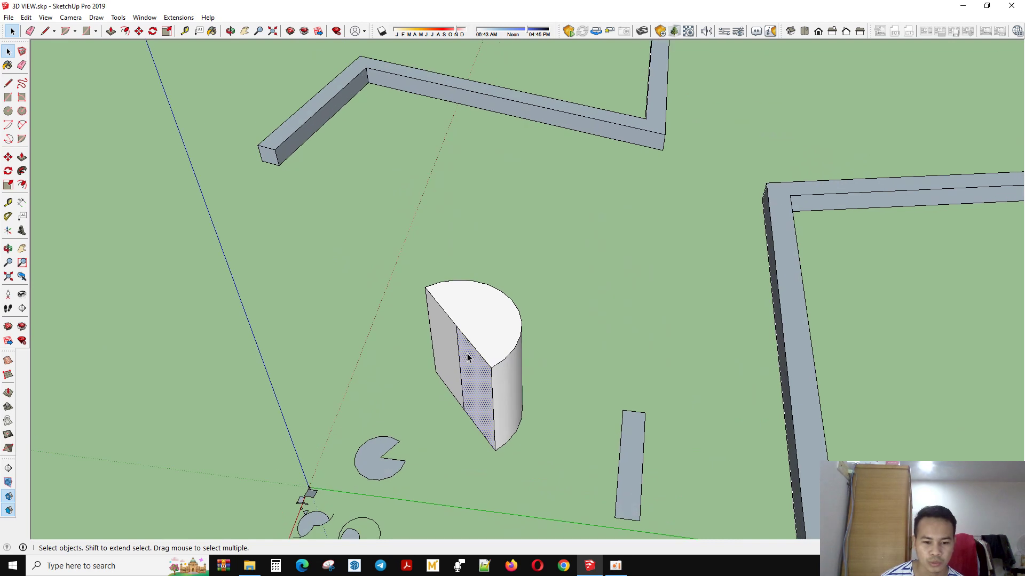
scroll(467, 353, down, 2)
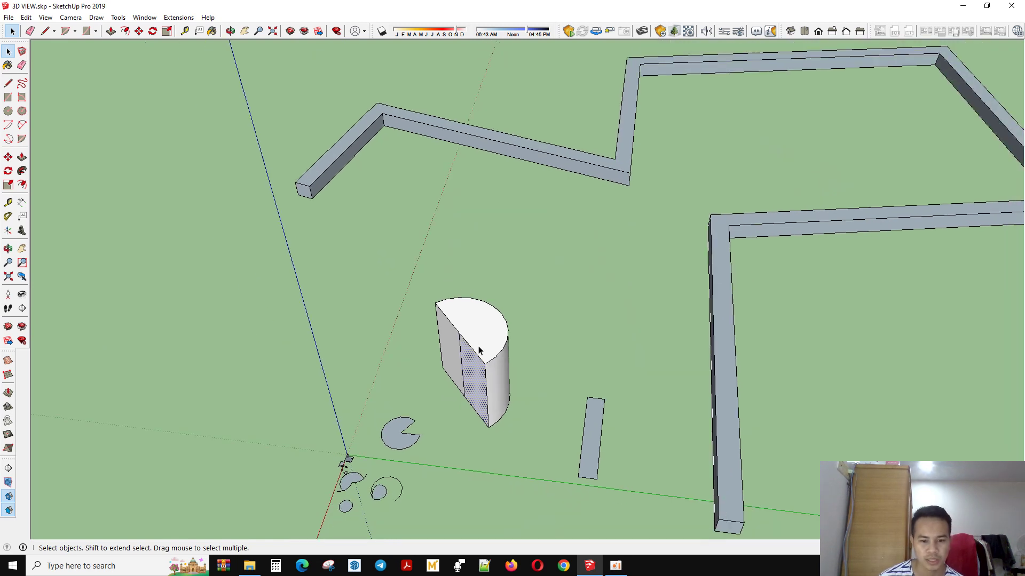
Step: Select the half-cylinder's top face and edges, then the whole half-cylinder
click(474, 343)
click(537, 353)
click(491, 335)
click(487, 388)
middle_drag(485, 384, 393, 440)
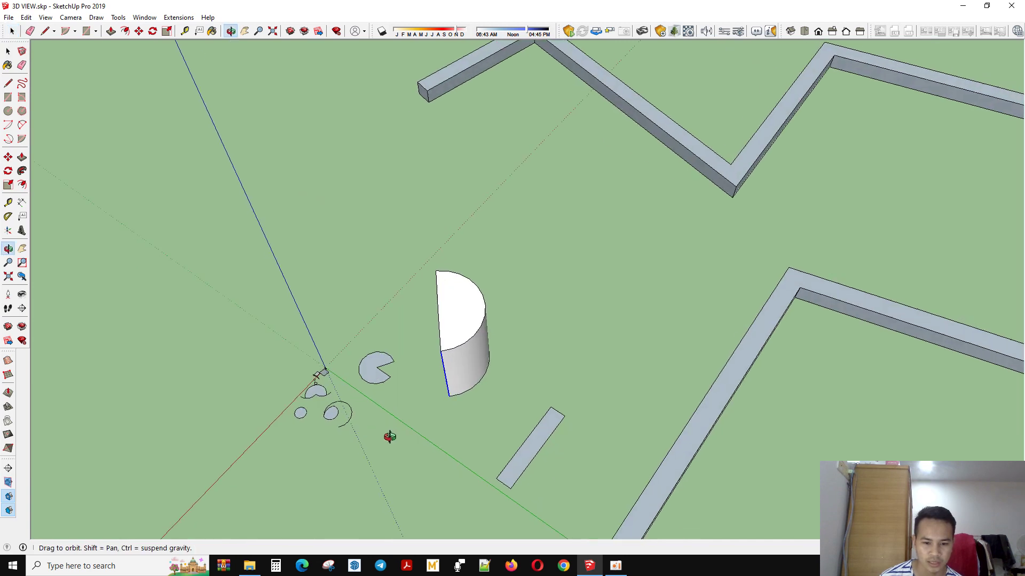
triple_click(480, 385)
mouse_move(400, 199)
mouse_down()
mouse_move(552, 418)
mouse_move(524, 419)
mouse_up()
Step: Make the selected half-cylinder a group via the context menu and reselect it
mouse_move(522, 414)
middle_down()
mouse_move(425, 379)
mouse_move(539, 393)
middle_up()
right_click(483, 340)
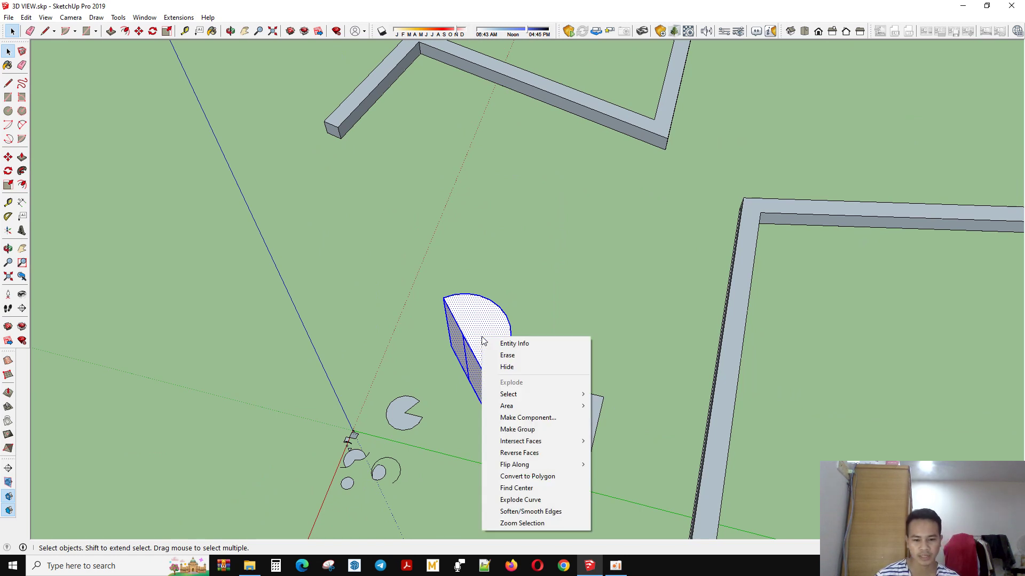
click(519, 430)
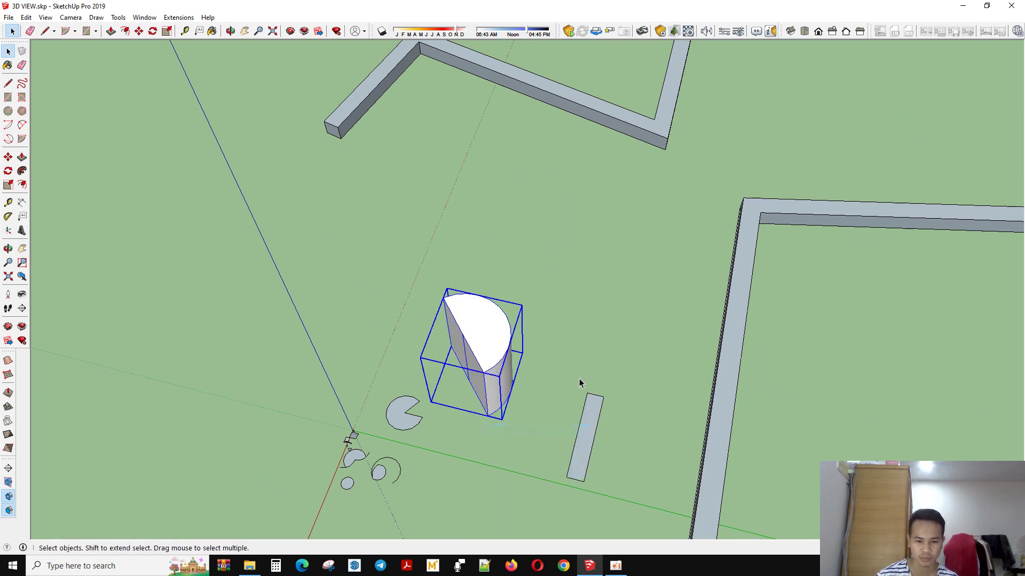
click(553, 369)
click(500, 365)
Step: Scale the half-cylinder group uniformly, then exit the Scale tool
mouse_move(500, 366)
middle_down()
mouse_move(473, 259)
mouse_move(495, 364)
mouse_move(611, 360)
mouse_move(582, 342)
middle_up()
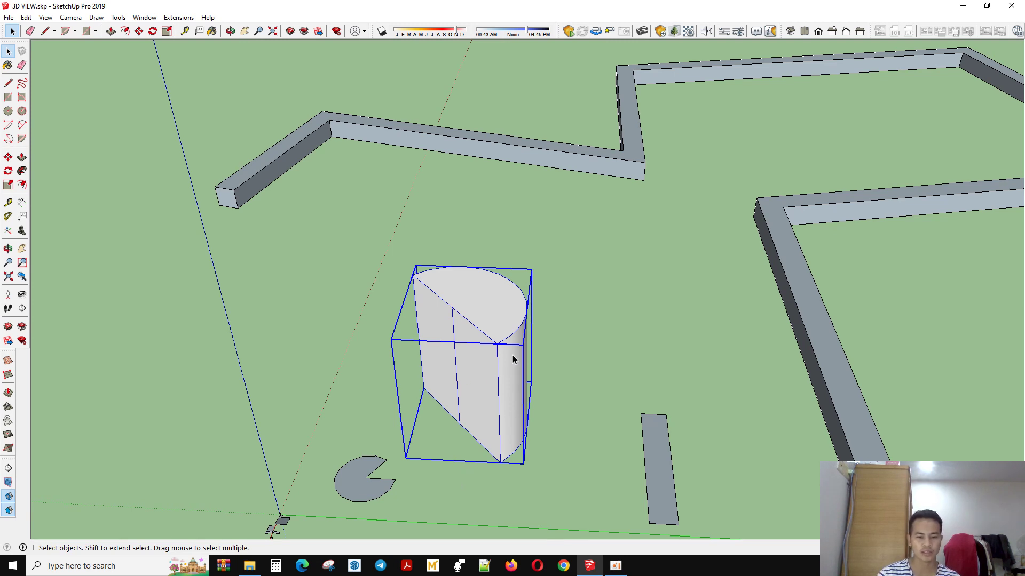
click(9, 185)
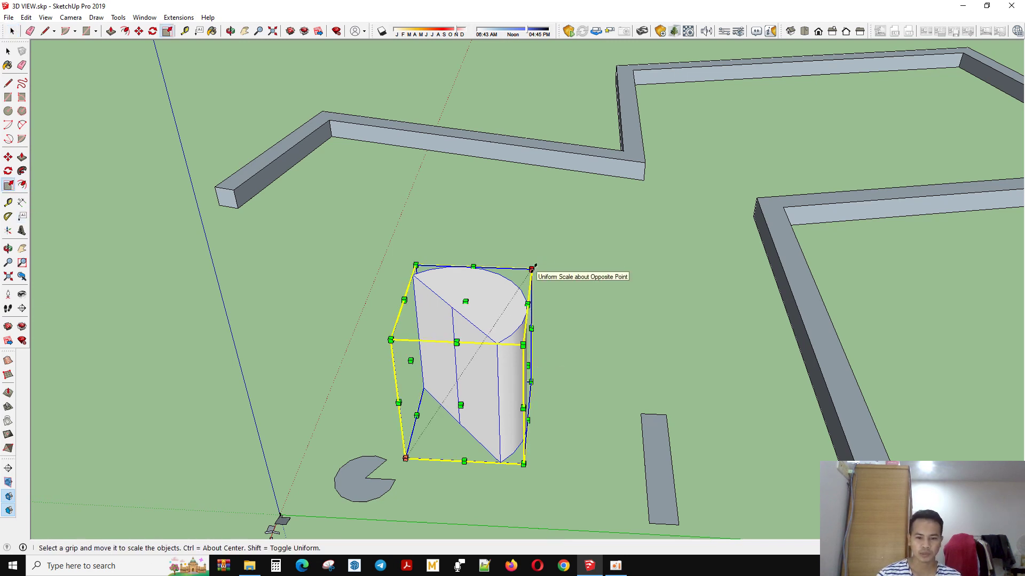
mouse_move(532, 268)
mouse_down()
mouse_move(657, 139)
mouse_move(530, 282)
mouse_up()
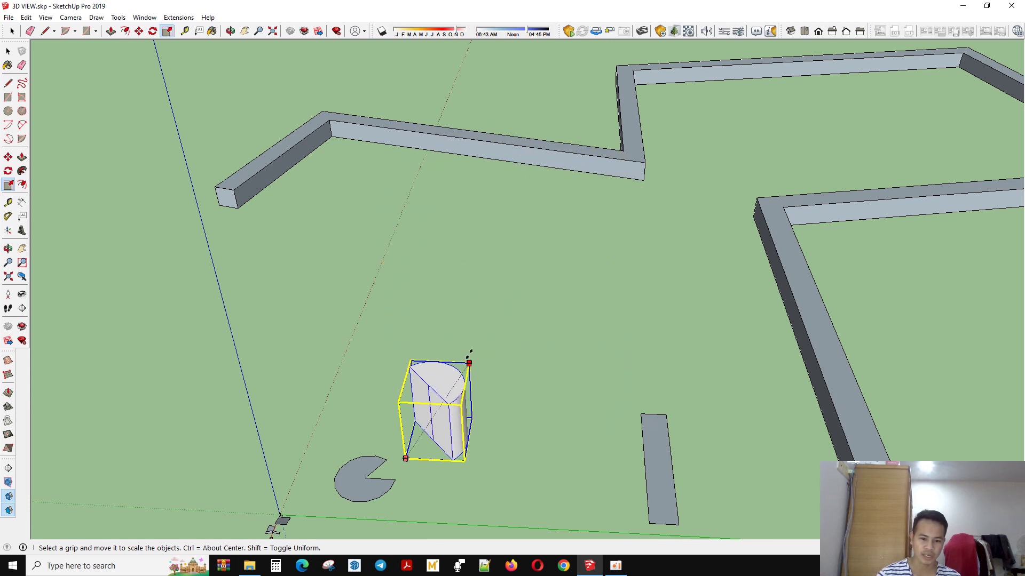
mouse_move(530, 282)
mouse_down()
mouse_move(612, 213)
mouse_move(489, 366)
mouse_move(528, 354)
mouse_up()
middle_drag(528, 354, 457, 464)
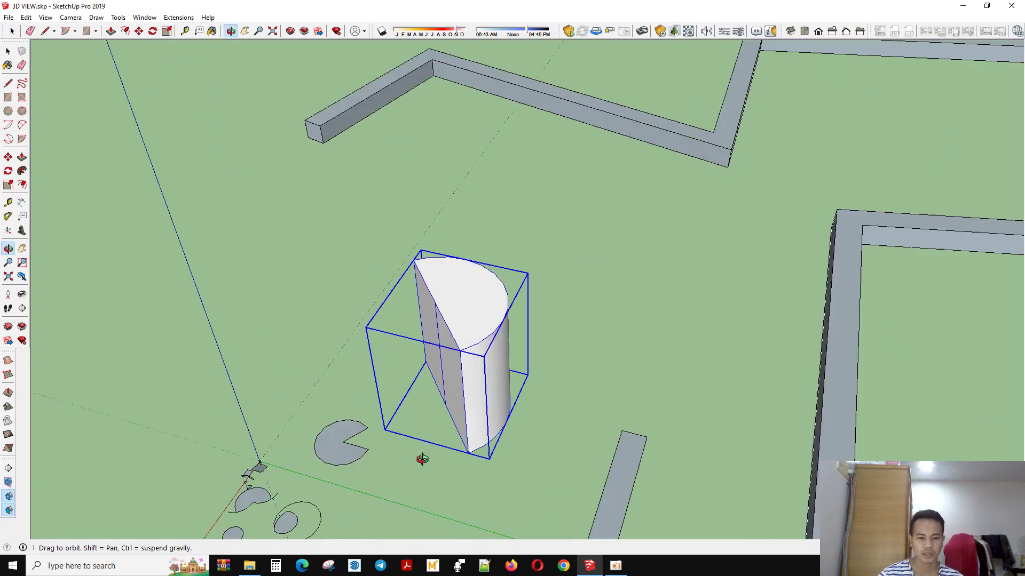
key(space)
Step: Stretch the group along the green axis and widen it, then deselect it
click(9, 185)
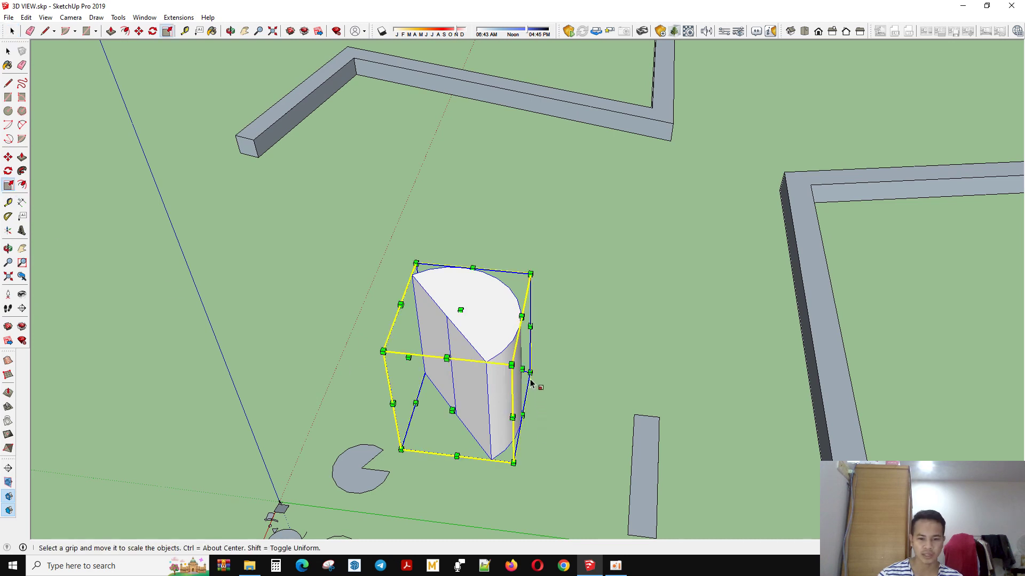
drag(529, 373, 531, 366)
mouse_move(531, 366)
middle_down()
mouse_move(537, 392)
mouse_move(469, 360)
mouse_move(433, 316)
middle_up()
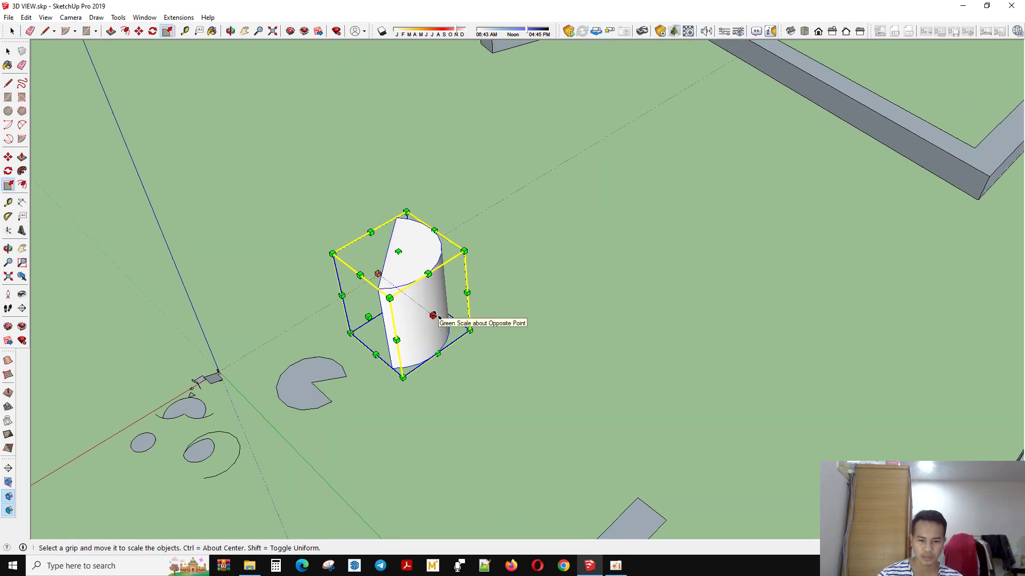
drag(434, 316, 506, 369)
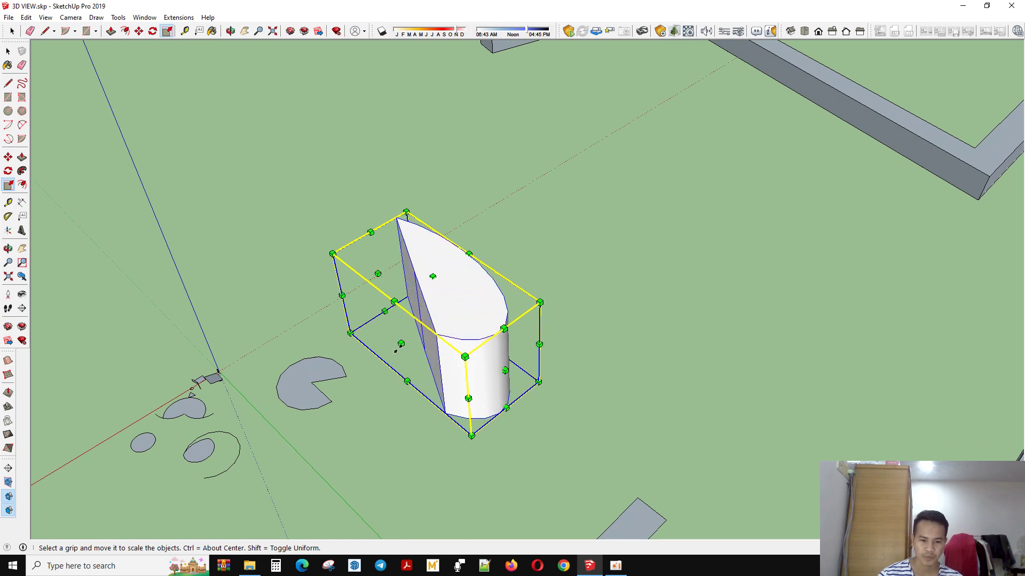
drag(401, 344, 320, 393)
mouse_move(320, 393)
middle_down()
mouse_move(795, 338)
mouse_move(745, 446)
middle_up()
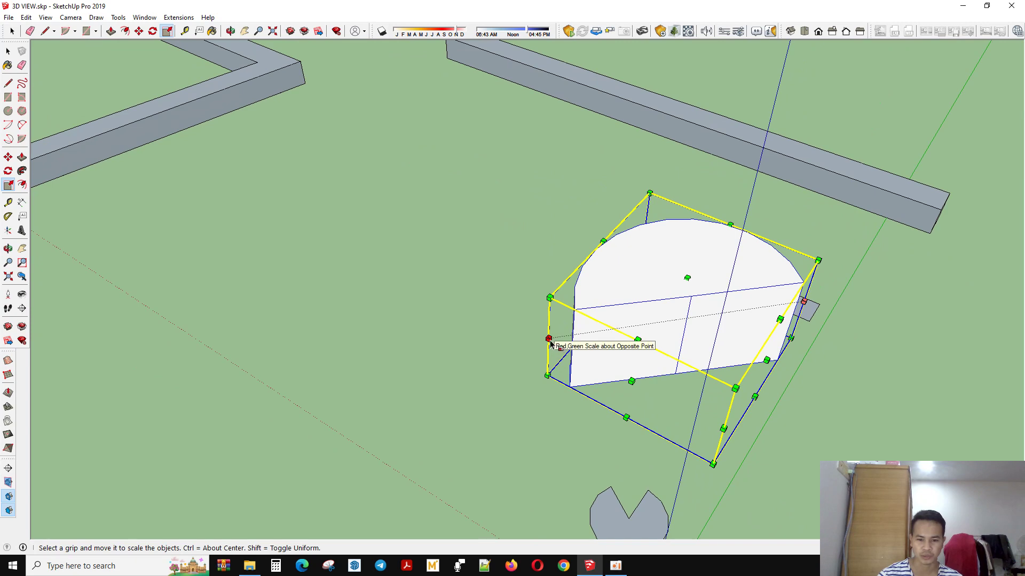
drag(549, 340, 359, 371)
key(space)
scroll(360, 362, down, 3)
middle_drag(636, 414, 649, 326)
click(649, 325)
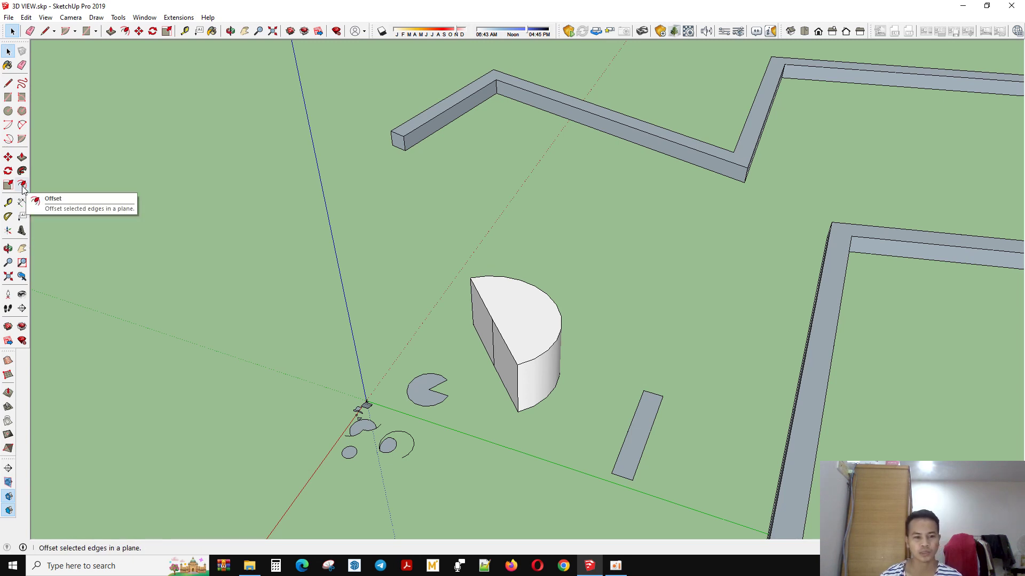
click(622, 564)
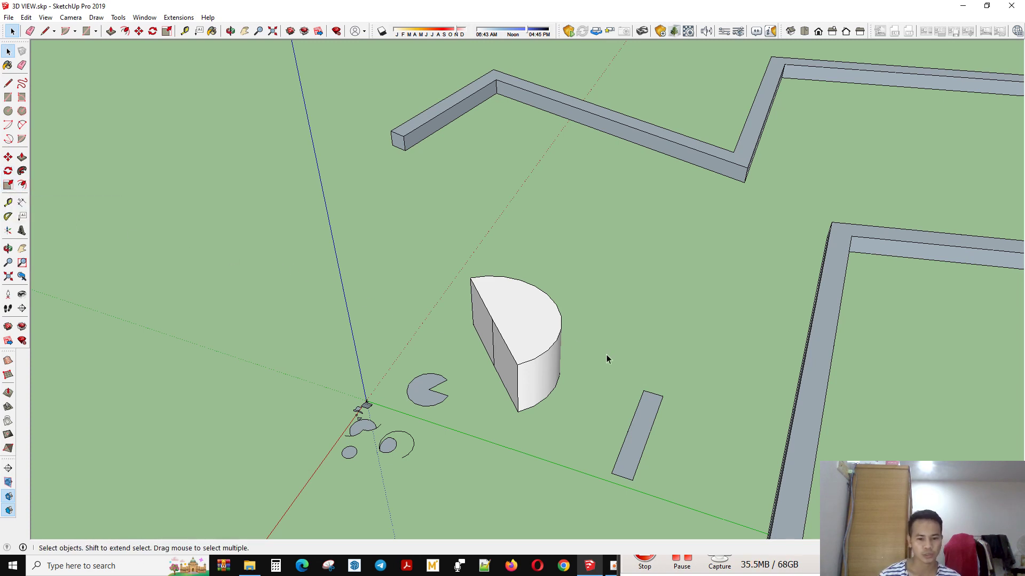
middle_drag(606, 355, 410, 422)
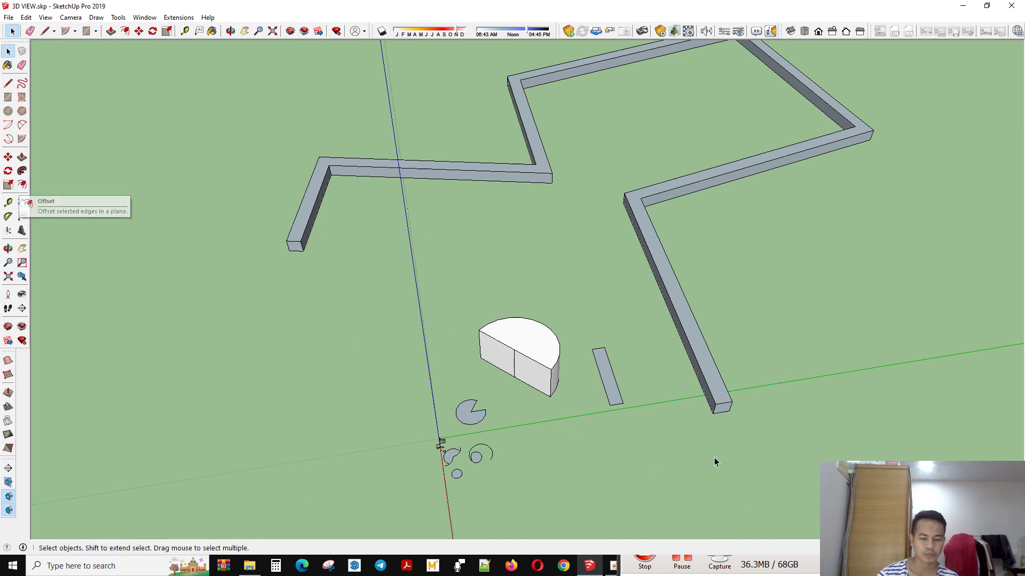
click(613, 565)
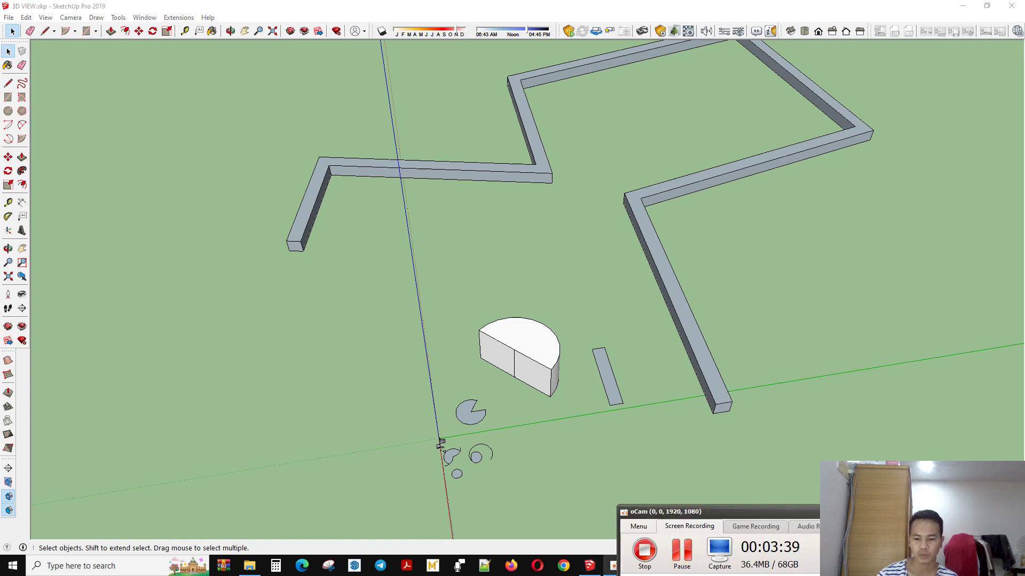